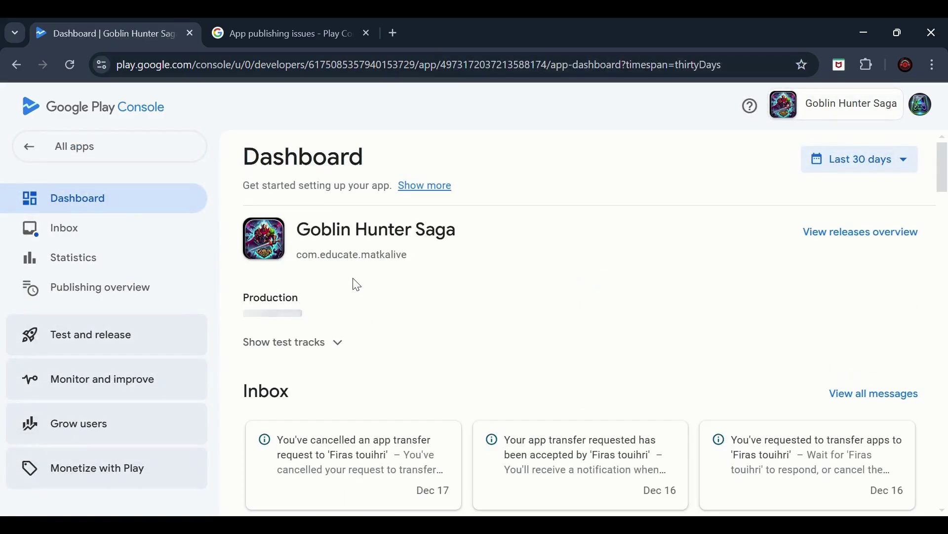
Step: Select Unpublished as the app's availability in the advanced release settings, and return to the app's dashboard
click(79, 346)
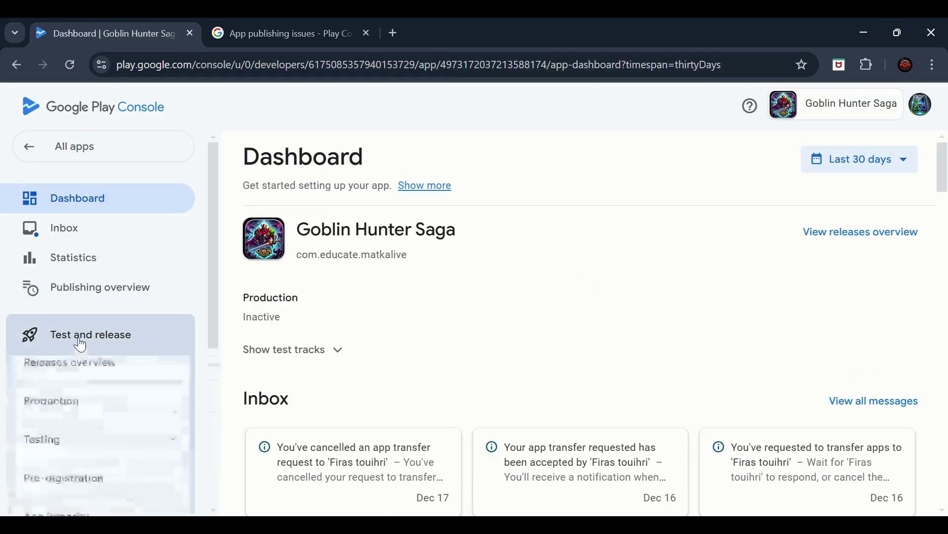
scroll(79, 347, down, 4)
click(91, 380)
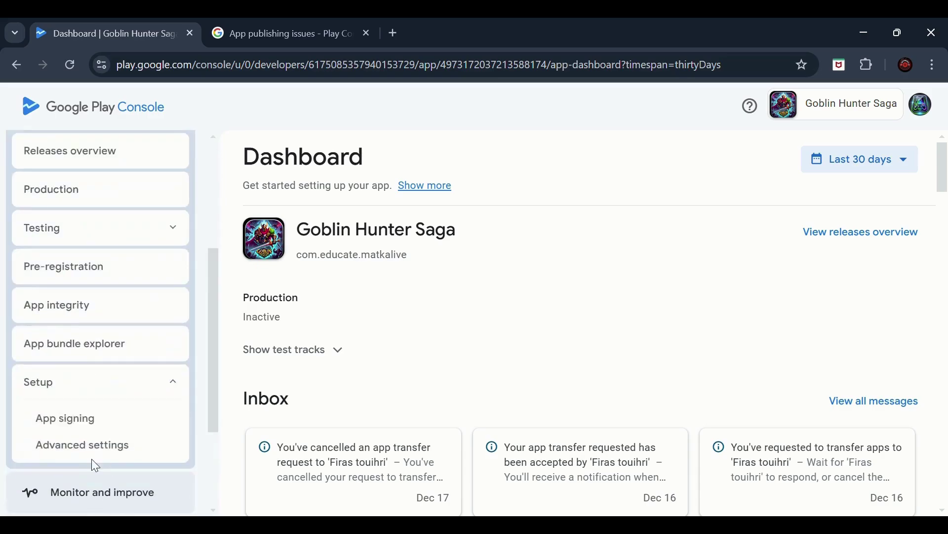
click(101, 448)
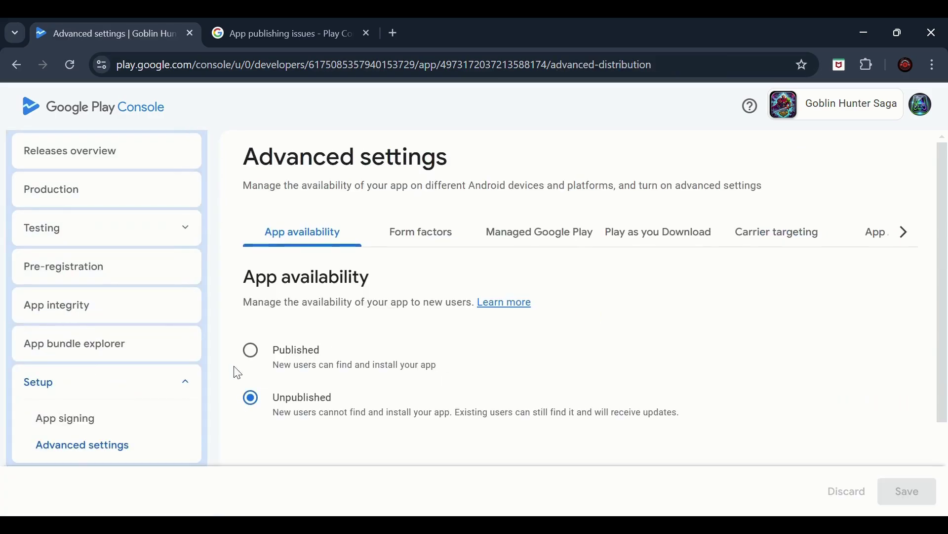
click(256, 401)
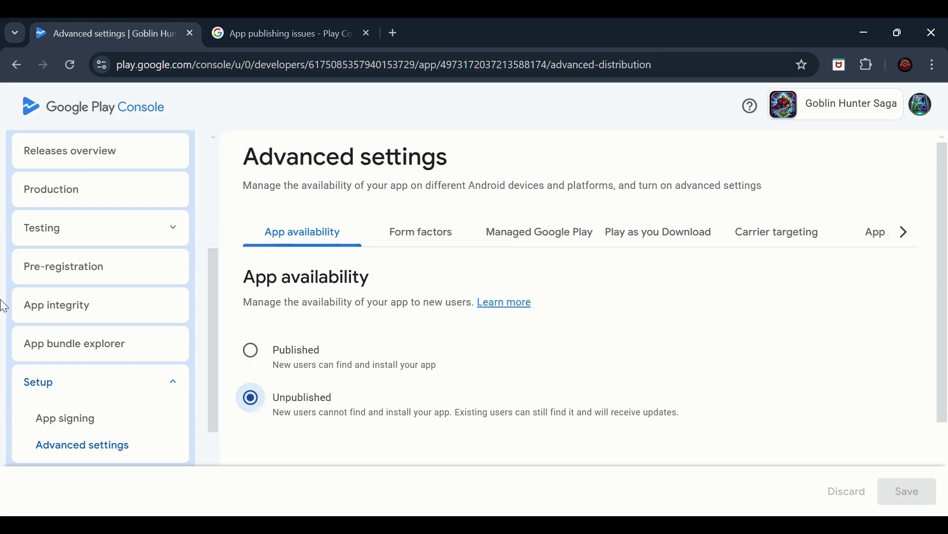
scroll(70, 271, up, 5)
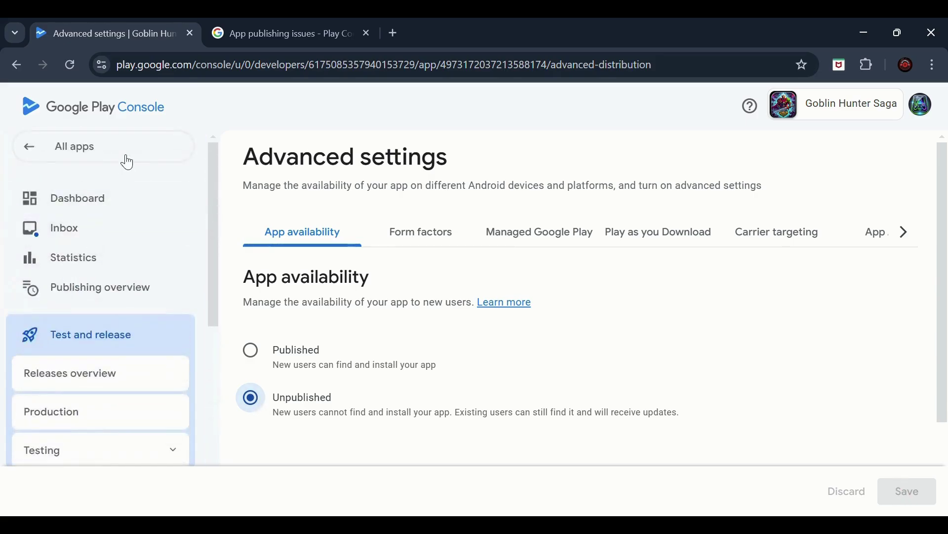
click(121, 202)
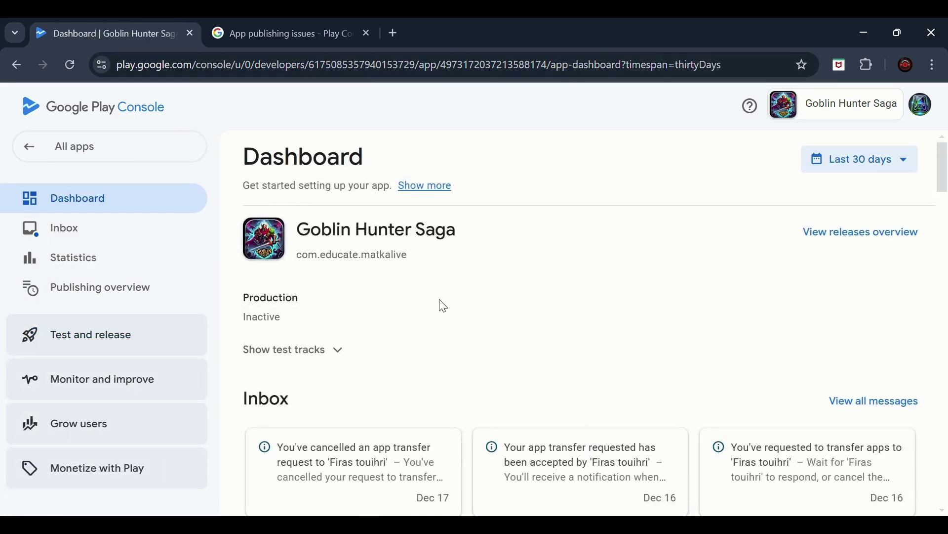
Step: Switch to the App publishing issues form and fill in the contact's first name and last name
click(306, 19)
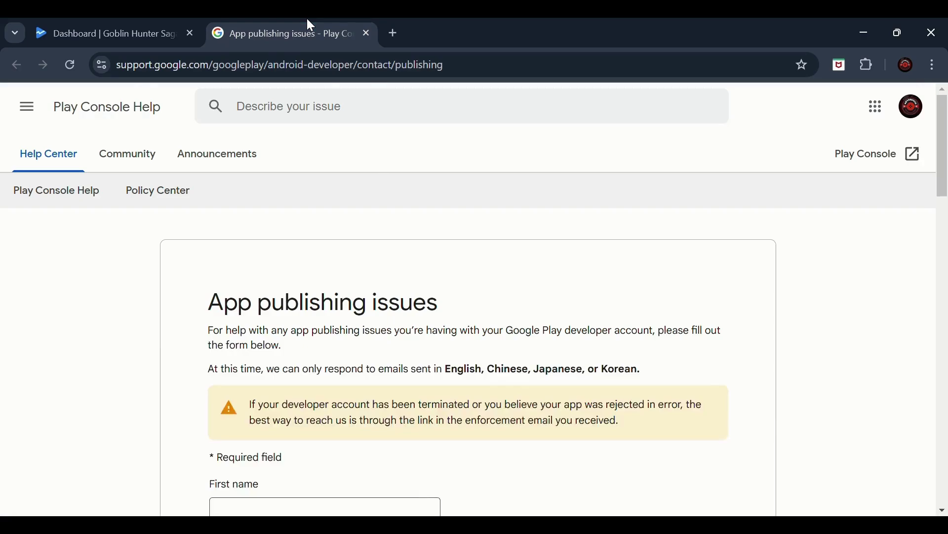
scroll(375, 188, down, 3)
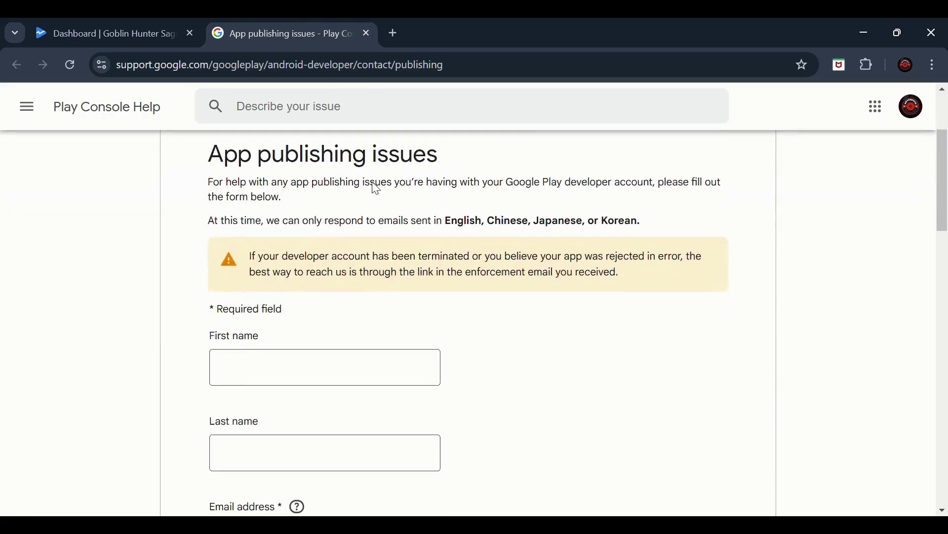
click(291, 373)
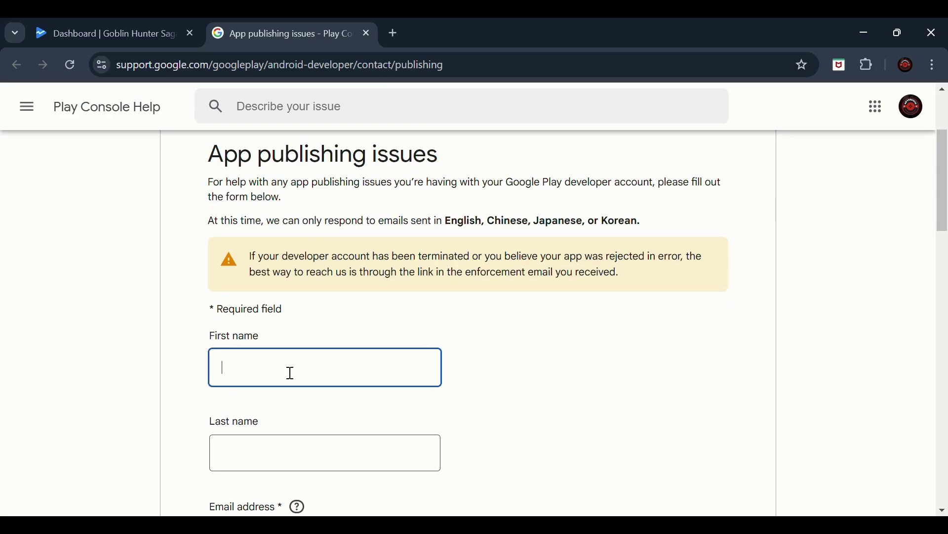
text(mouin)
scroll(351, 324, down, 3)
key(Tab)
text(touihri)
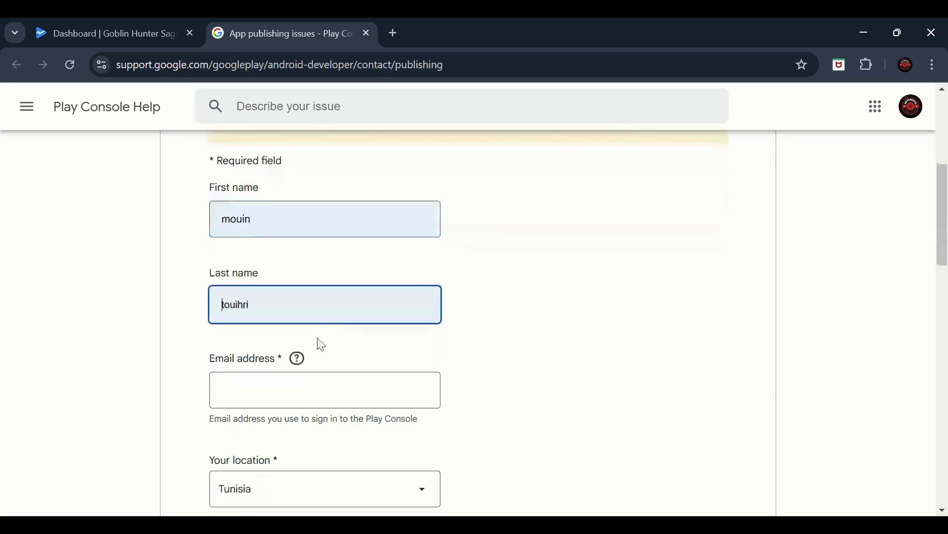
Step: Fill in the email address used for Play Console sign-in and keep Tunisia as the location
scroll(299, 354, down, 2)
click(301, 322)
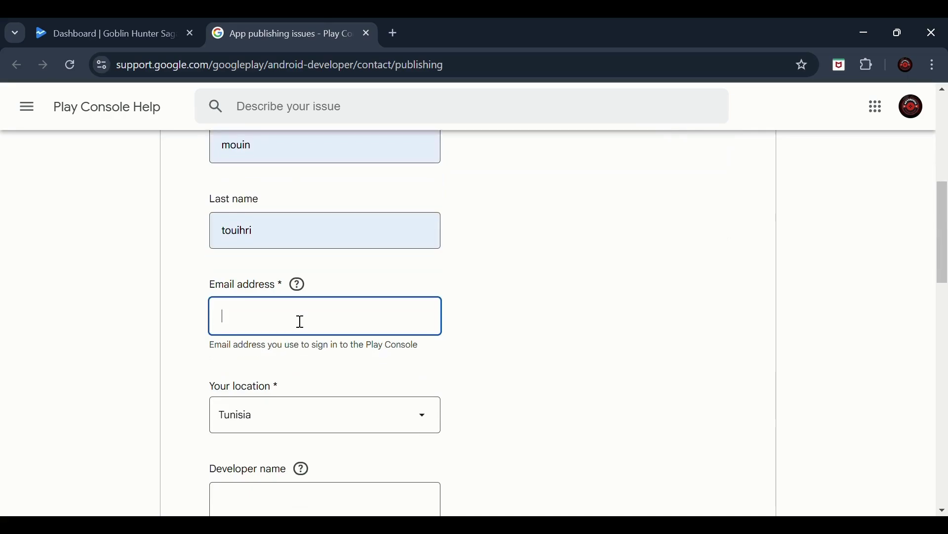
click(314, 365)
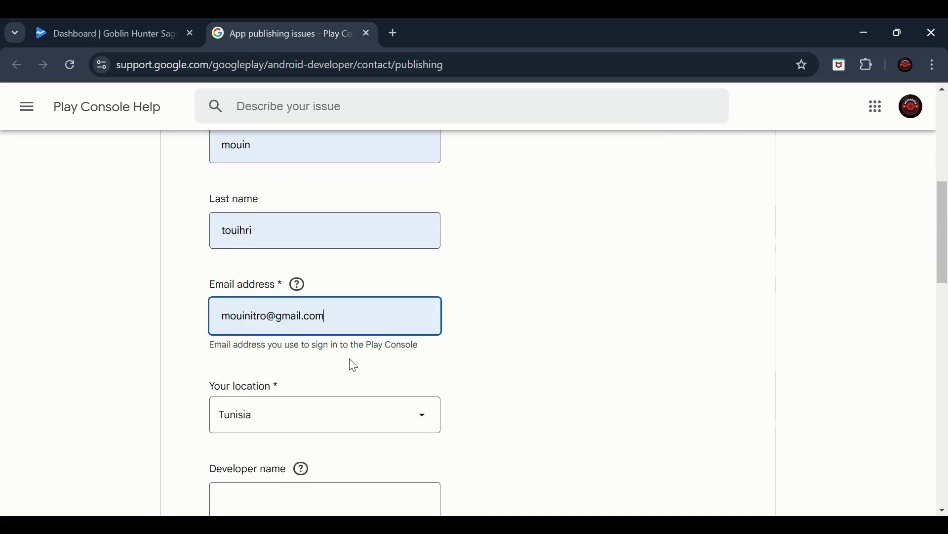
scroll(328, 353, down, 2)
click(325, 342)
click(325, 342)
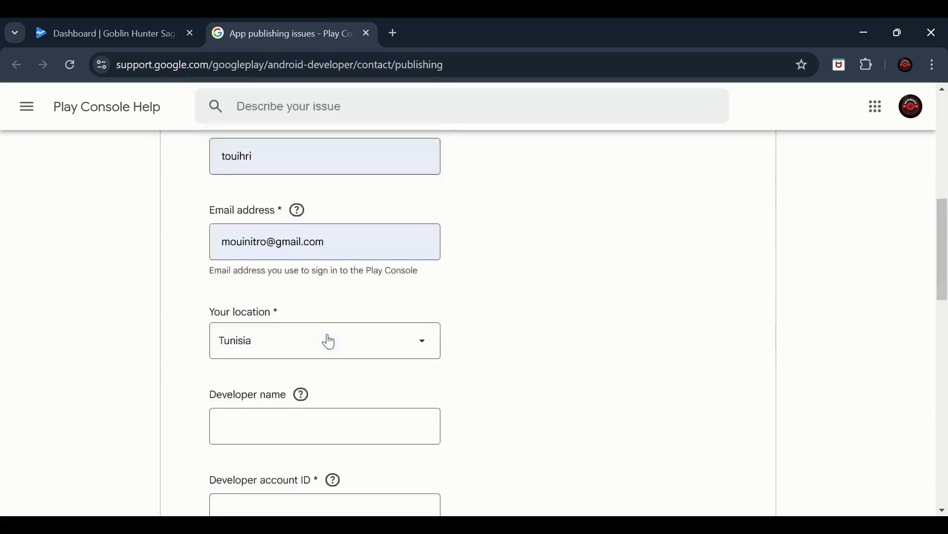
Step: Copy the developer name from the Play Console home page into the form's Developer name field
scroll(445, 340, down, 4)
click(364, 283)
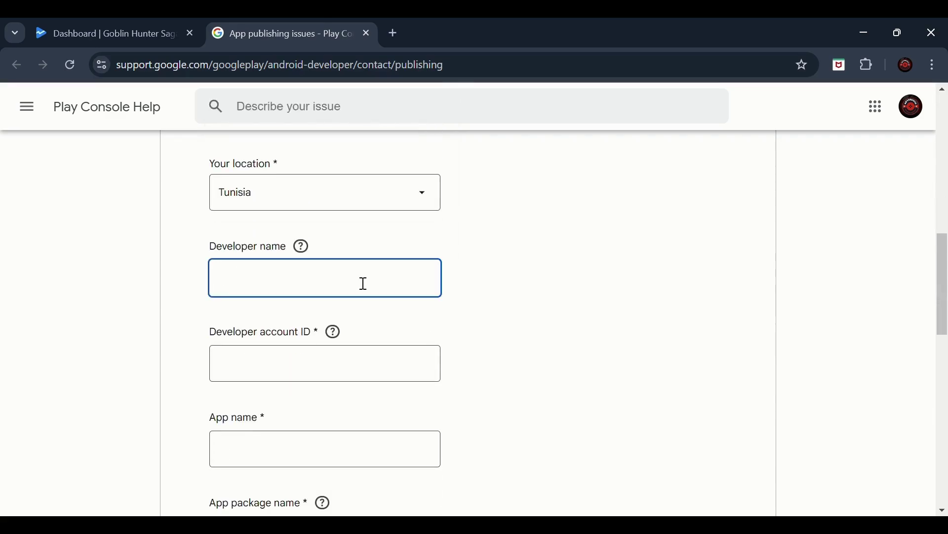
click(83, 29)
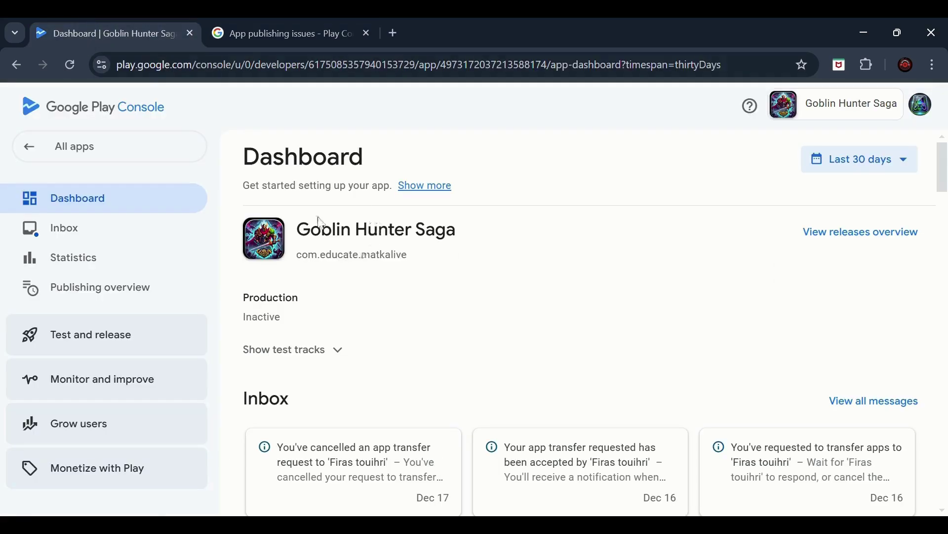
click(109, 157)
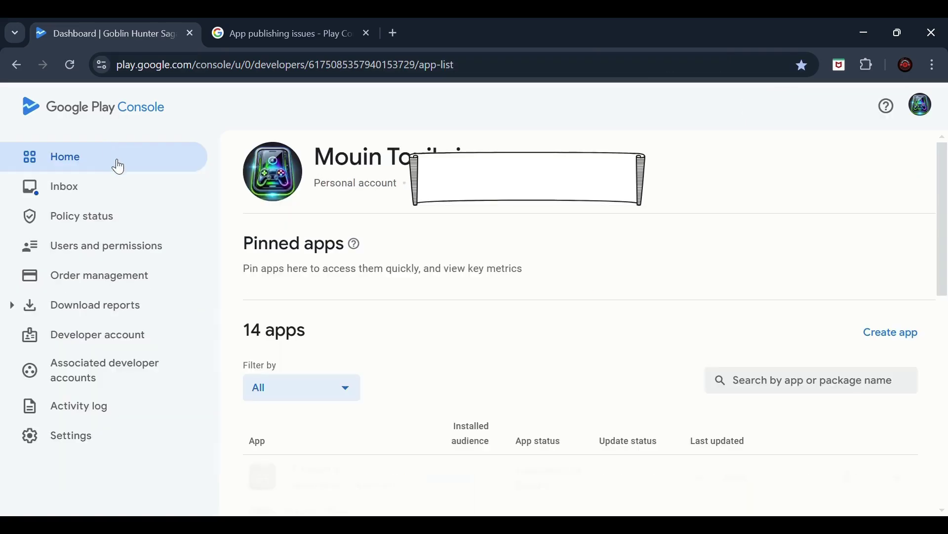
drag(329, 169, 457, 158)
double_click(397, 165)
triple_click(397, 164)
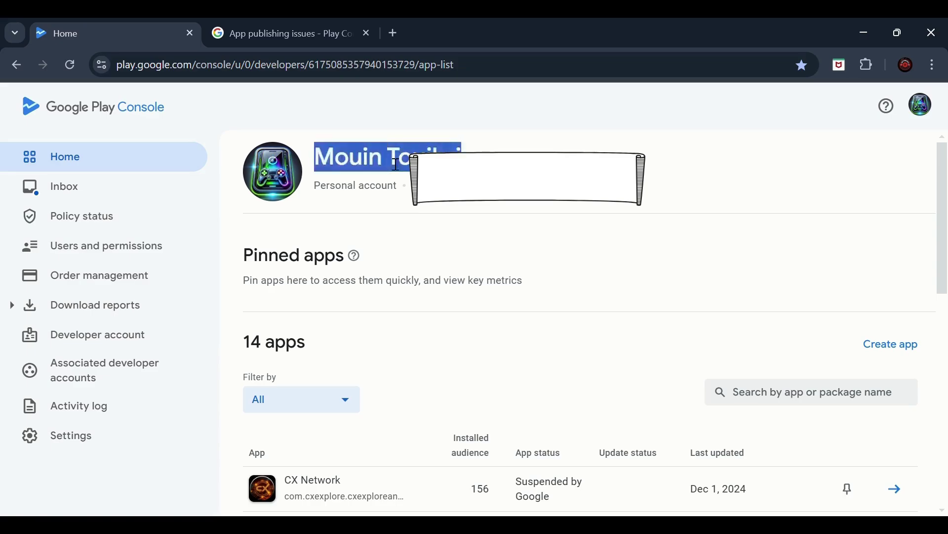
click(284, 20)
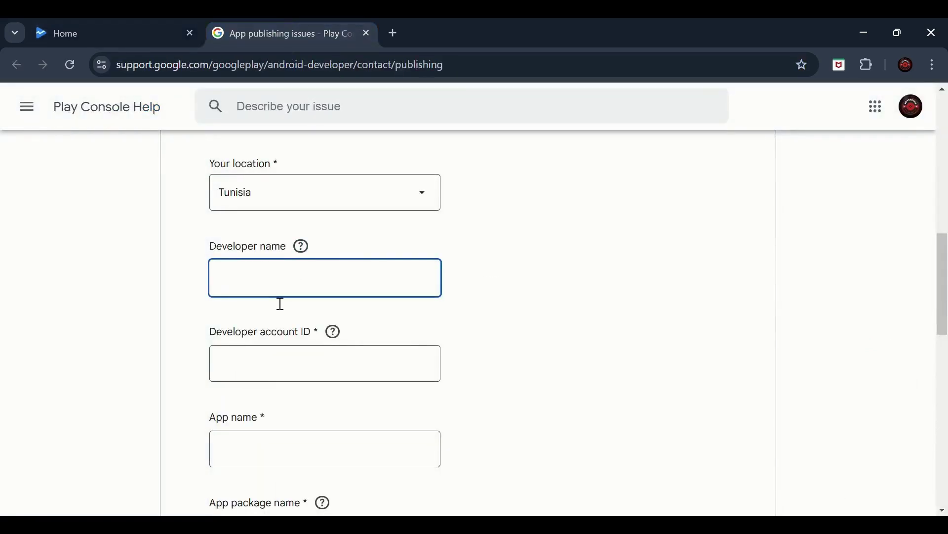
text(Mouin Touihri)
Step: Copy the developer account ID from the Play Console home page into the form's Developer account ID field
click(137, 24)
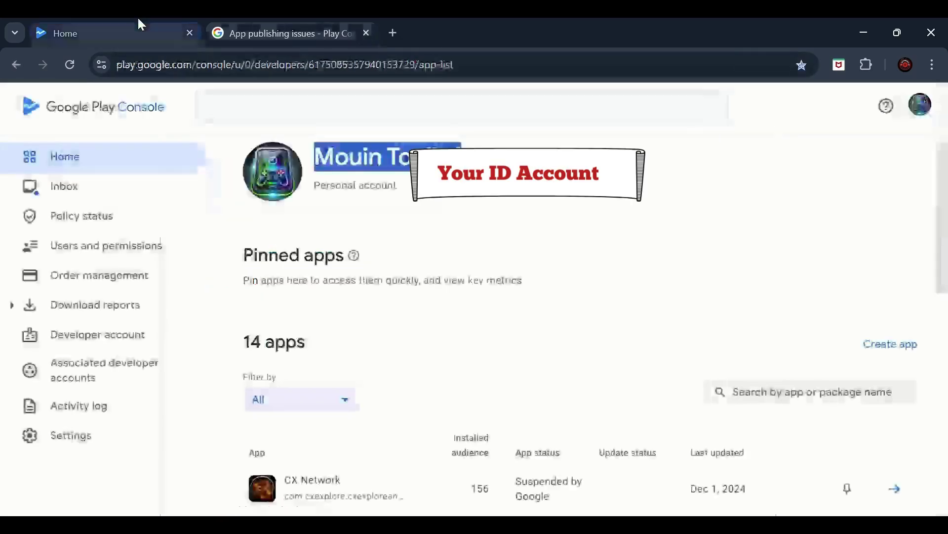
click(476, 197)
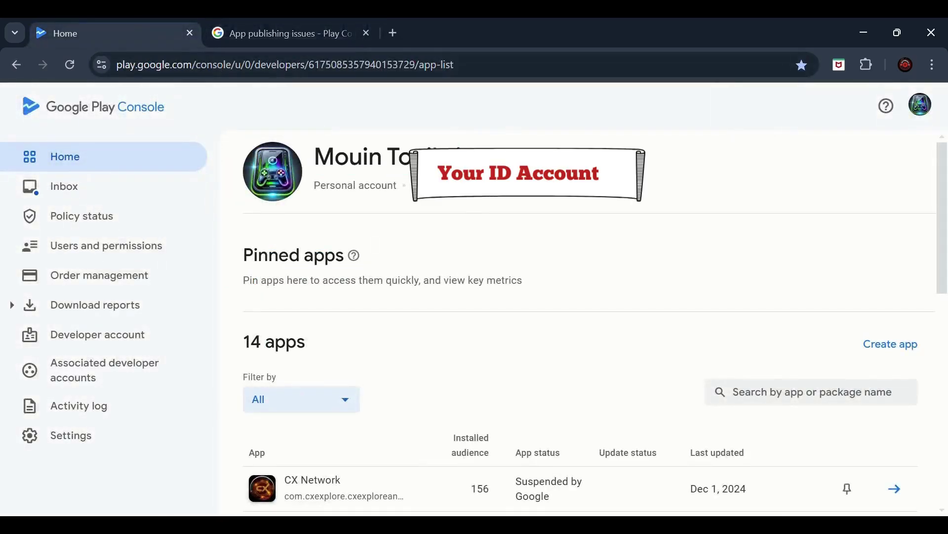
click(326, 25)
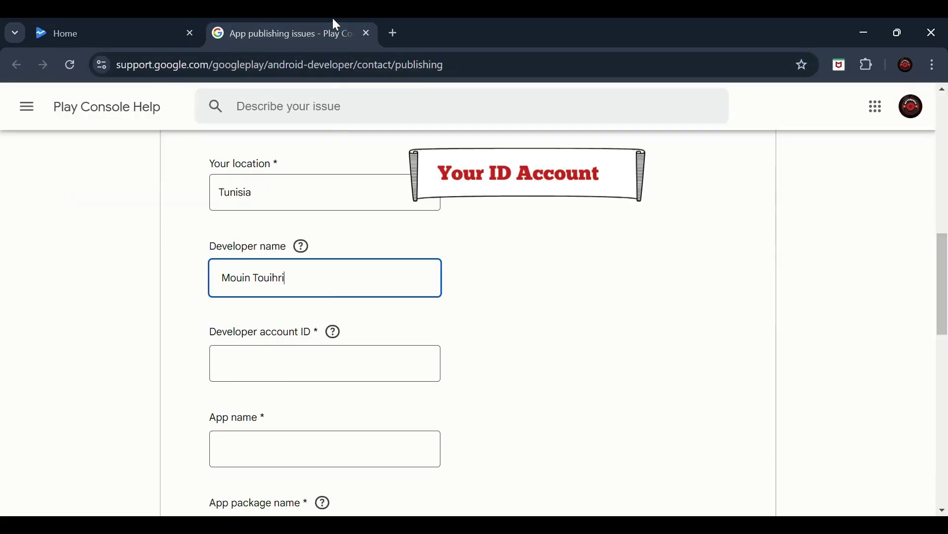
click(286, 373)
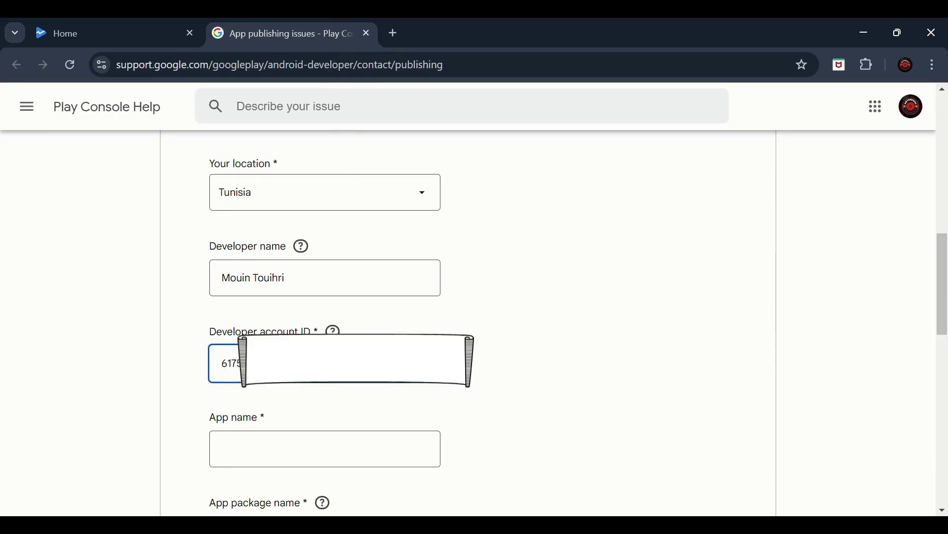
Step: Filter the Play Console app list to Unpublished apps and open Goblin Hunter Saga
click(117, 20)
click(320, 403)
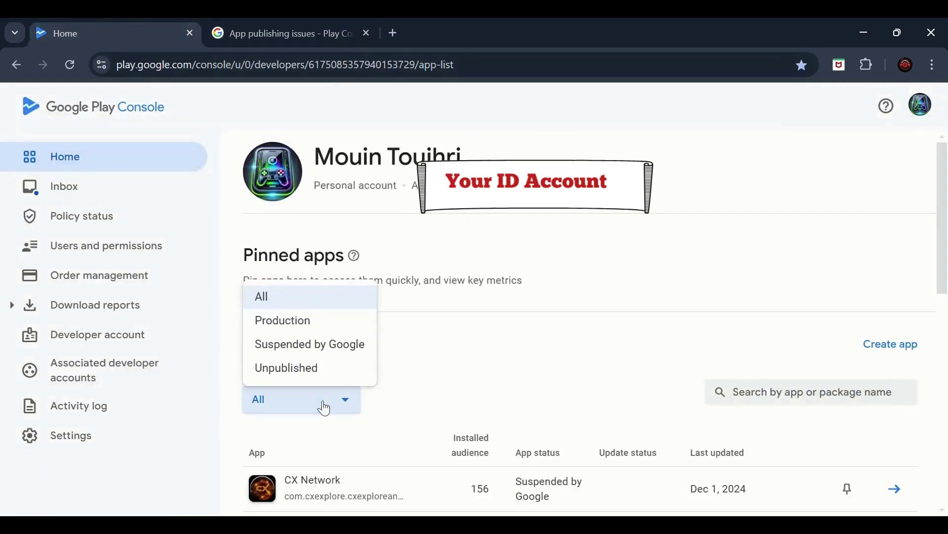
click(312, 366)
scroll(341, 321, down, 2)
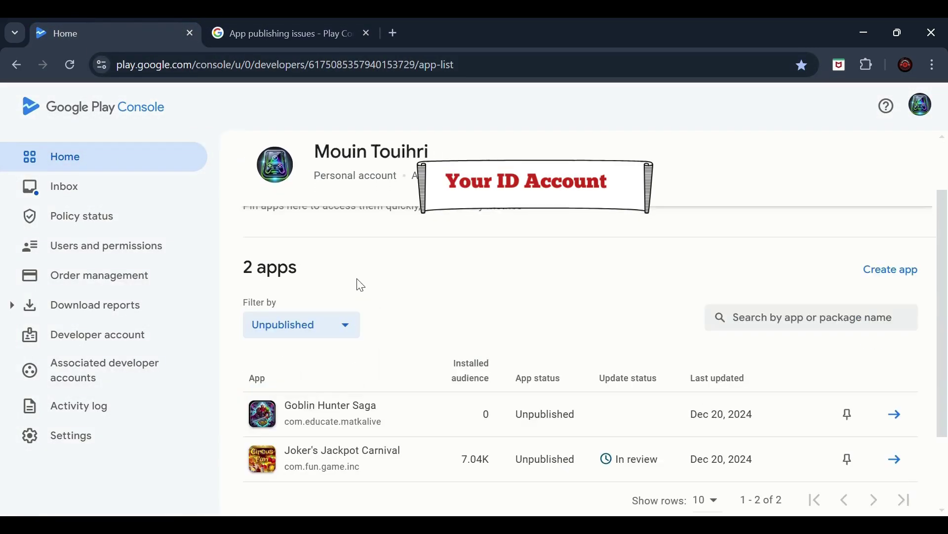
click(362, 420)
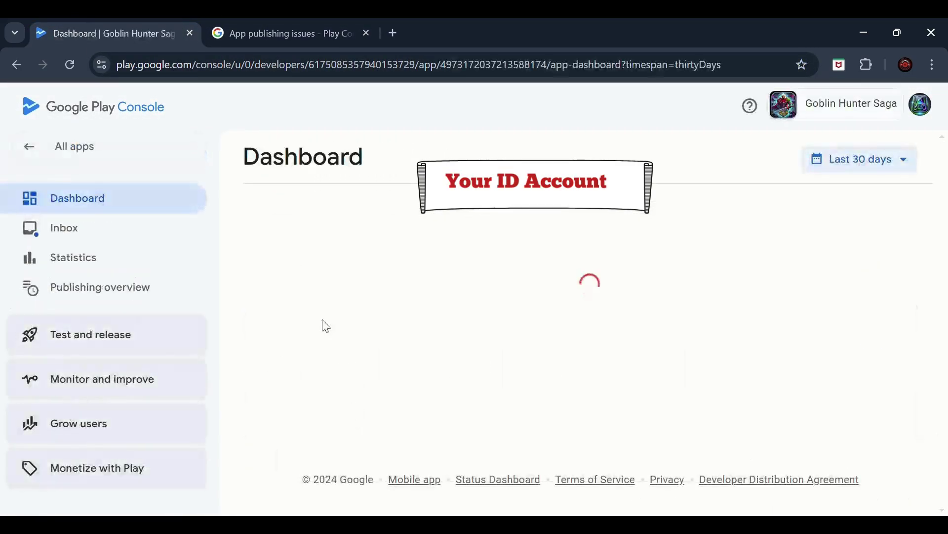
Step: Copy the app name Goblin Hunter Saga from the dashboard into the form's App name field
triple_click(367, 231)
key(ctrl+c)
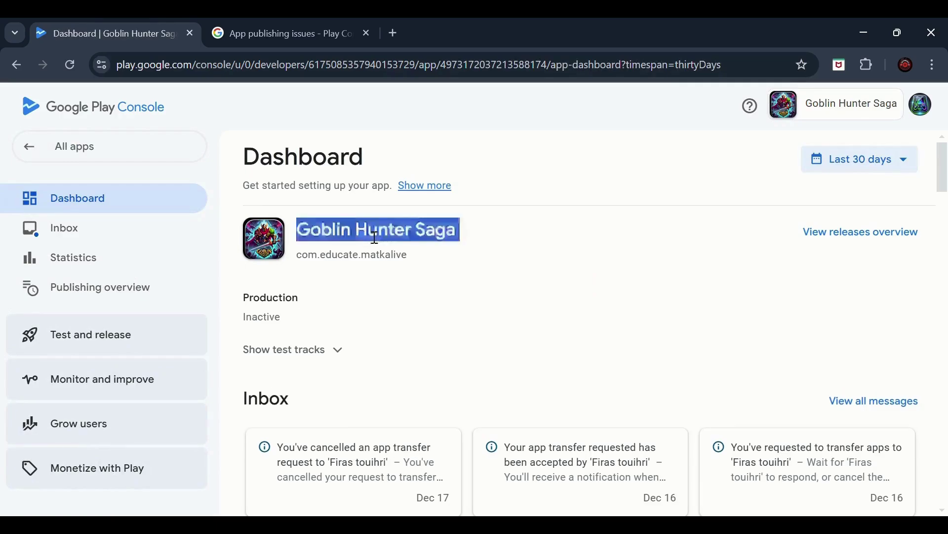
click(270, 27)
click(276, 452)
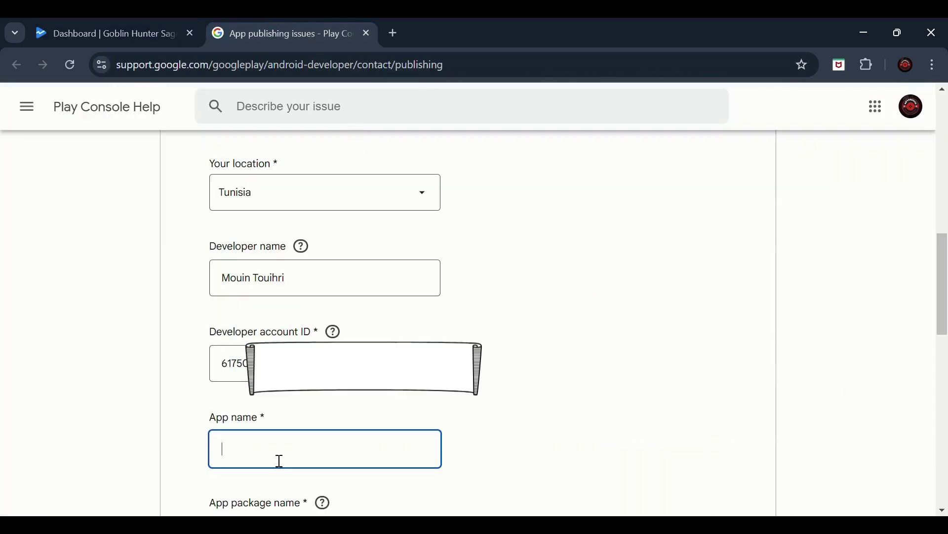
key(ctrl+v)
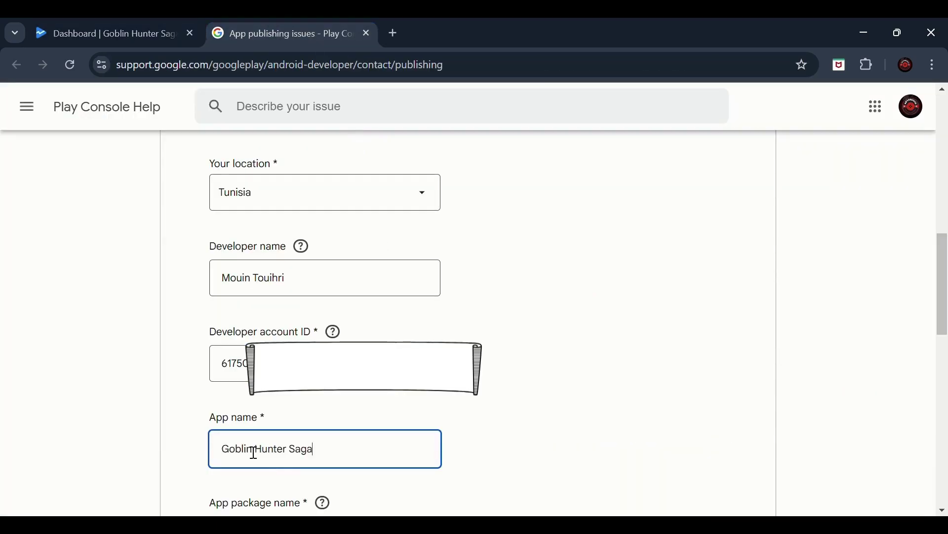
Step: Copy the package name com.educate.matkalive from the app's dashboard into the form's App package name field
click(161, 25)
click(362, 252)
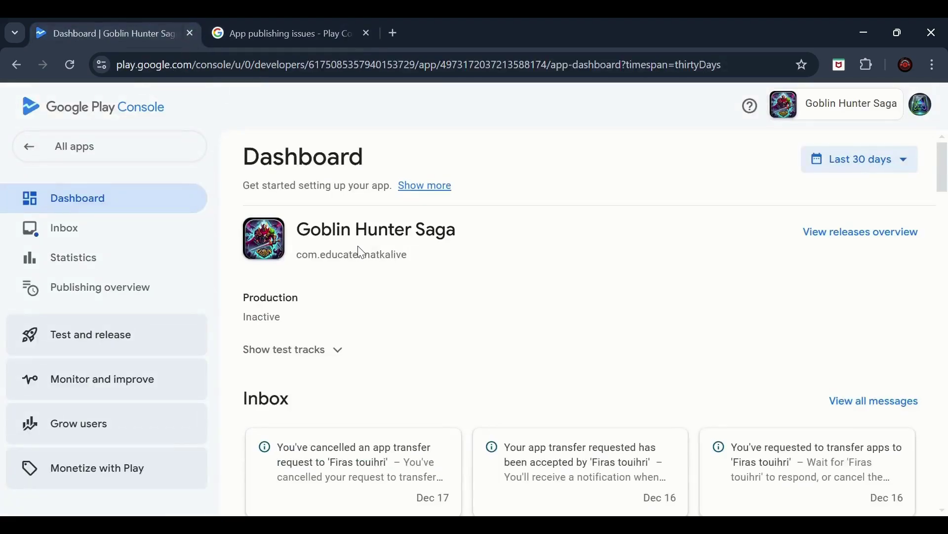
double_click(363, 256)
key(ctrl+c)
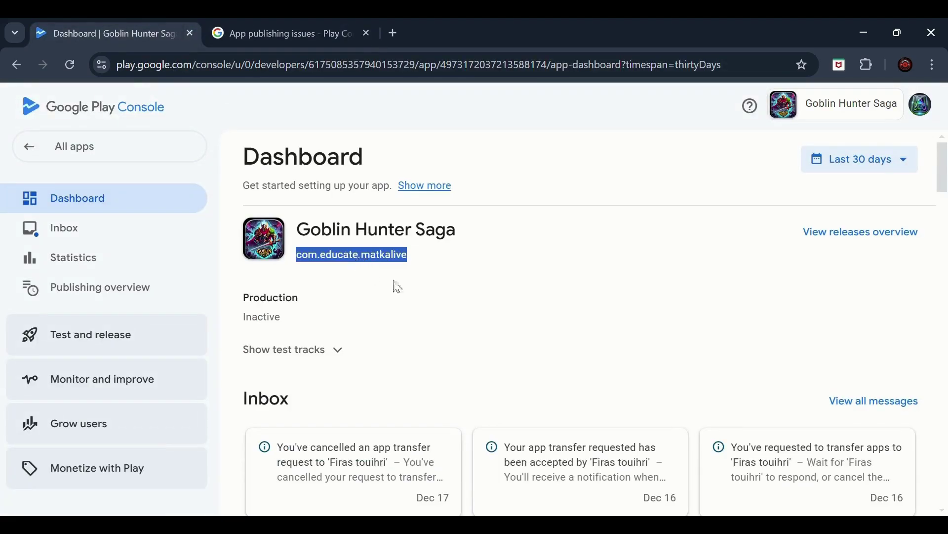
click(274, 22)
scroll(377, 355, down, 3)
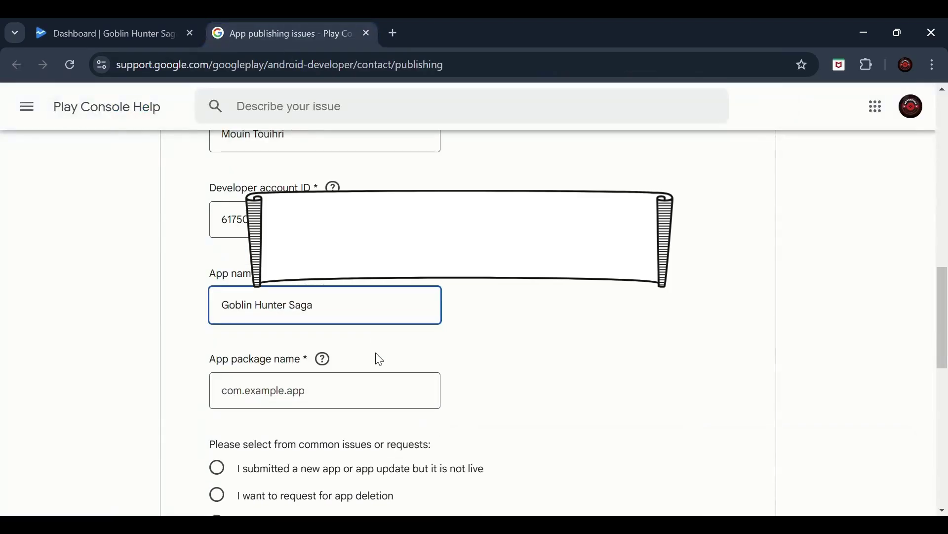
click(262, 387)
key(ctrl+v)
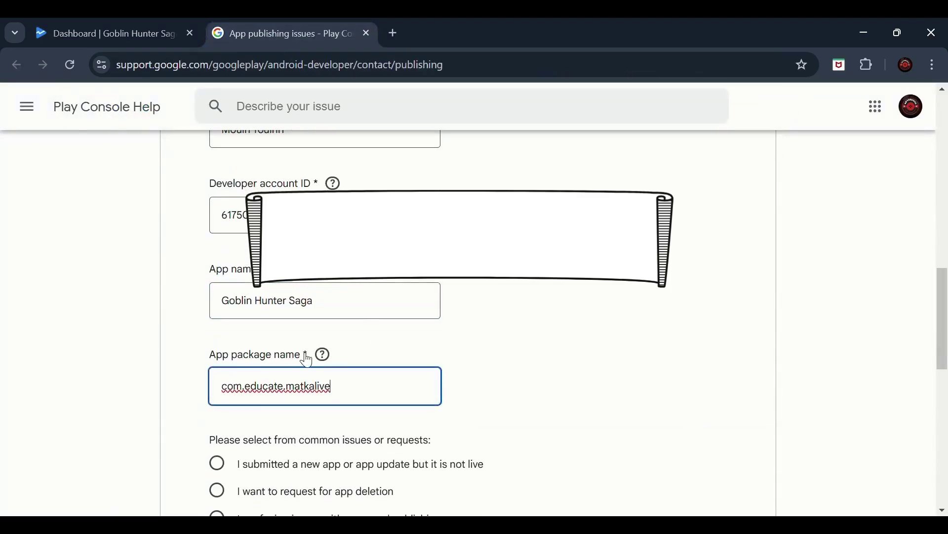
Step: Choose "I want to request for app deletion" as the request type and review its conditions
scroll(364, 324, down, 2)
scroll(232, 364, down, 3)
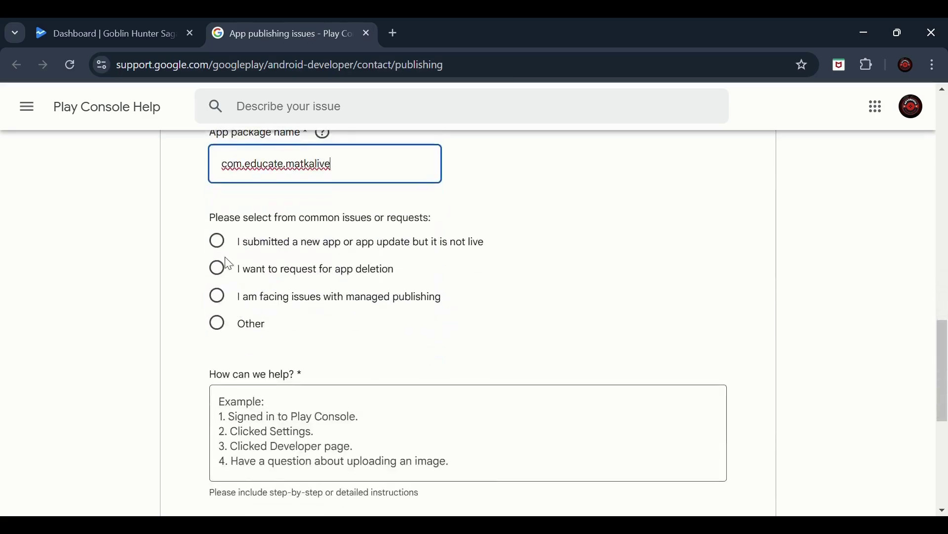
click(218, 269)
scroll(267, 307, down, 1)
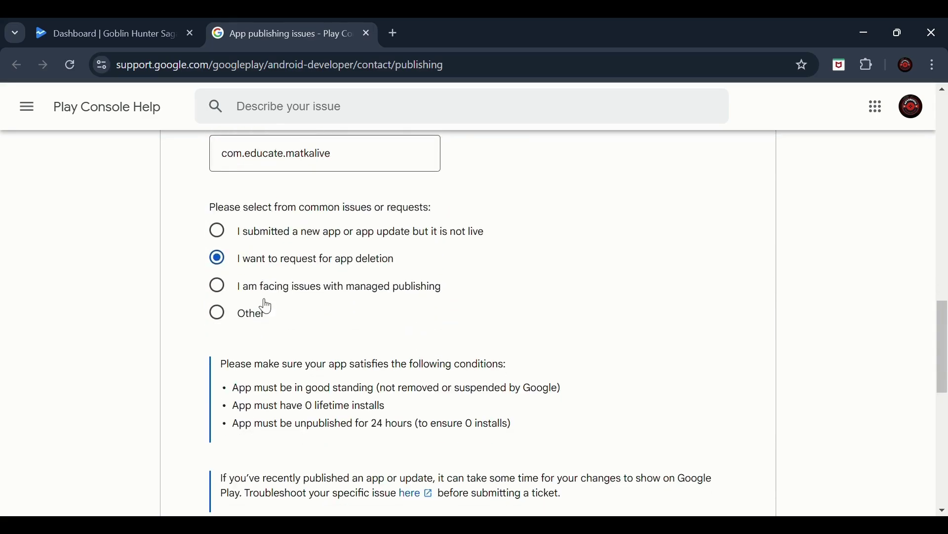
scroll(267, 307, down, 4)
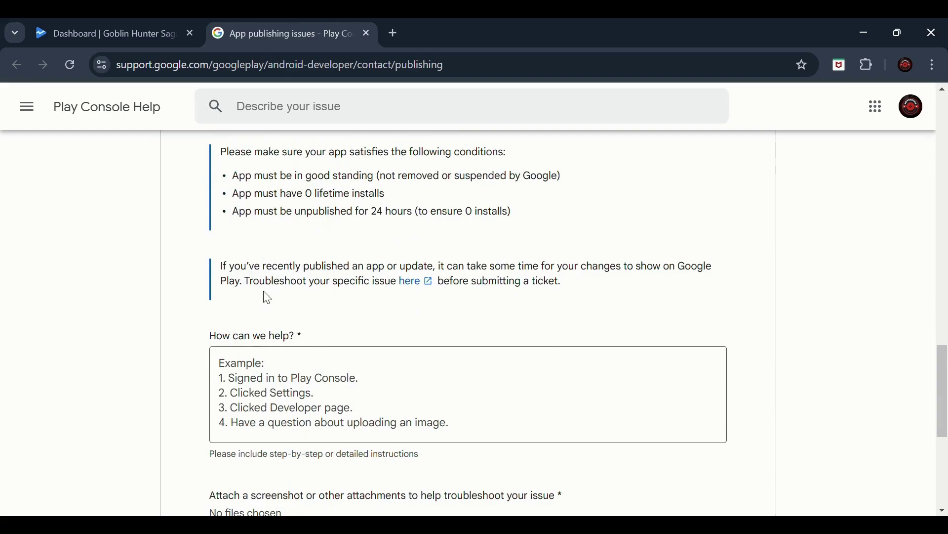
Step: Review the app deletion conditions on good standing, lifetime installs and time unpublished, plus the troubleshooting note below them
drag(270, 176, 479, 182)
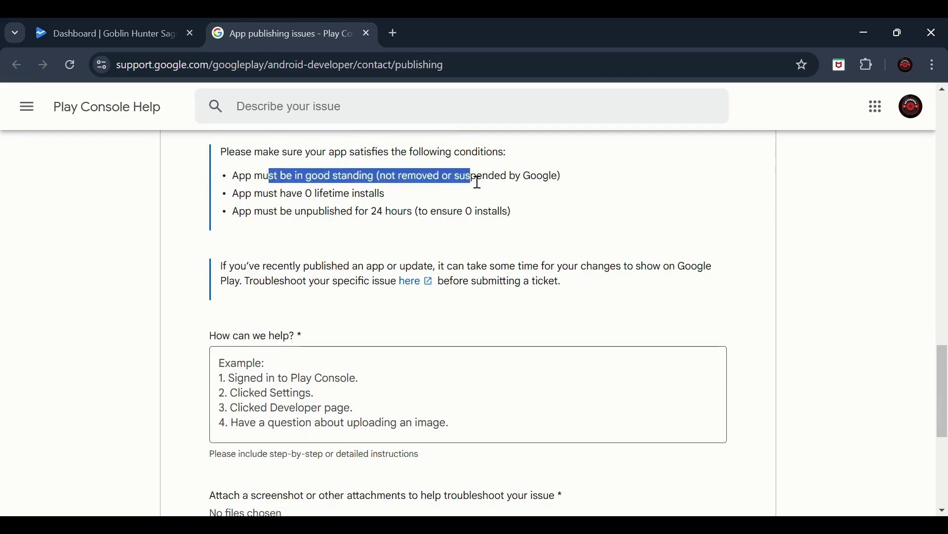
click(478, 182)
scroll(484, 238, up, 2)
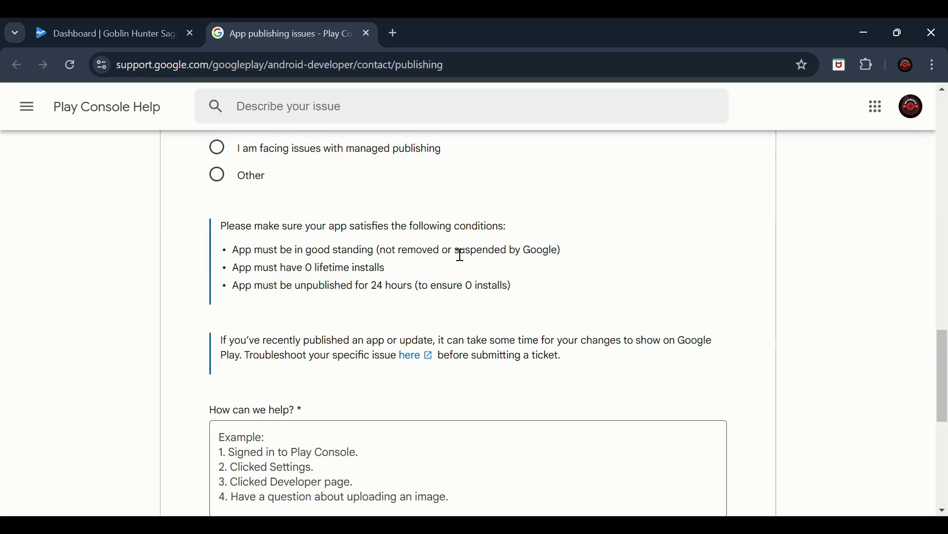
drag(245, 267, 423, 274)
drag(218, 291, 526, 290)
click(352, 356)
Step: Describe the issue in the "How can we help?" field as "request for delete app app from my play console"
scroll(246, 392, down, 2)
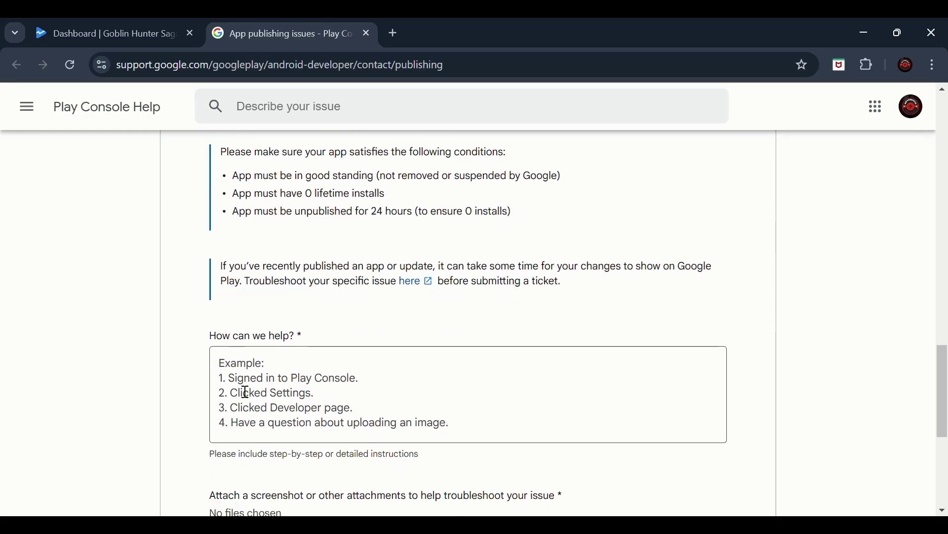
click(303, 371)
scroll(303, 367, down, 2)
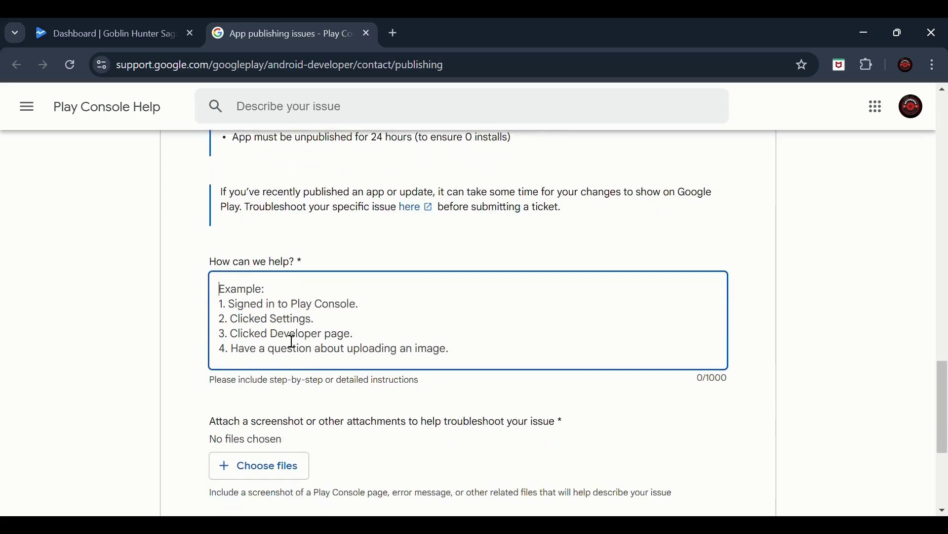
text(re)
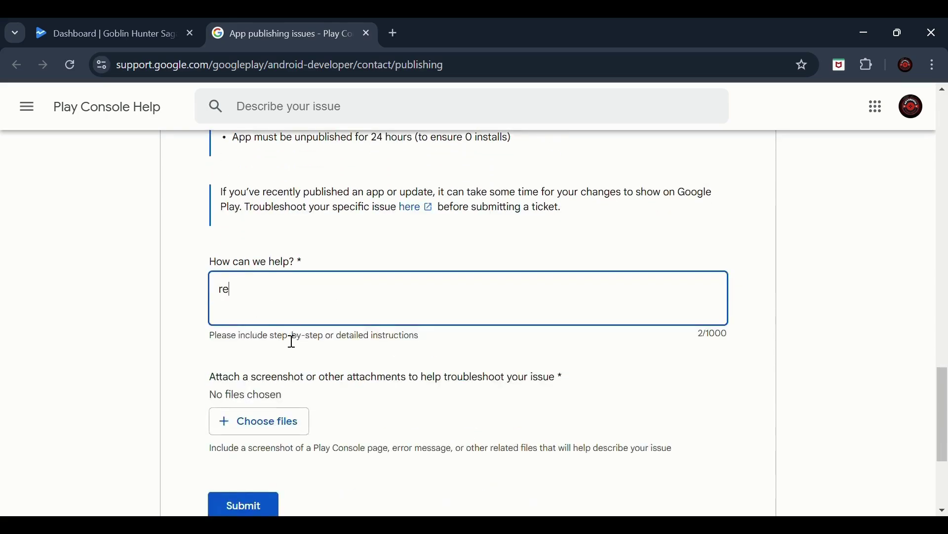
text(quest for delete app app from my con)
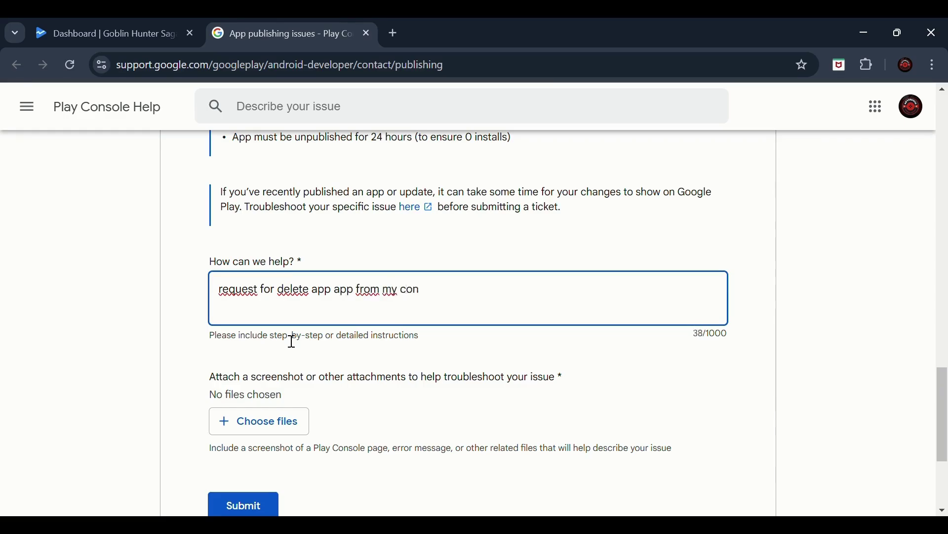
key(BackSpace)
key(BackSpace)
scroll(292, 334, down, 3)
click(278, 272)
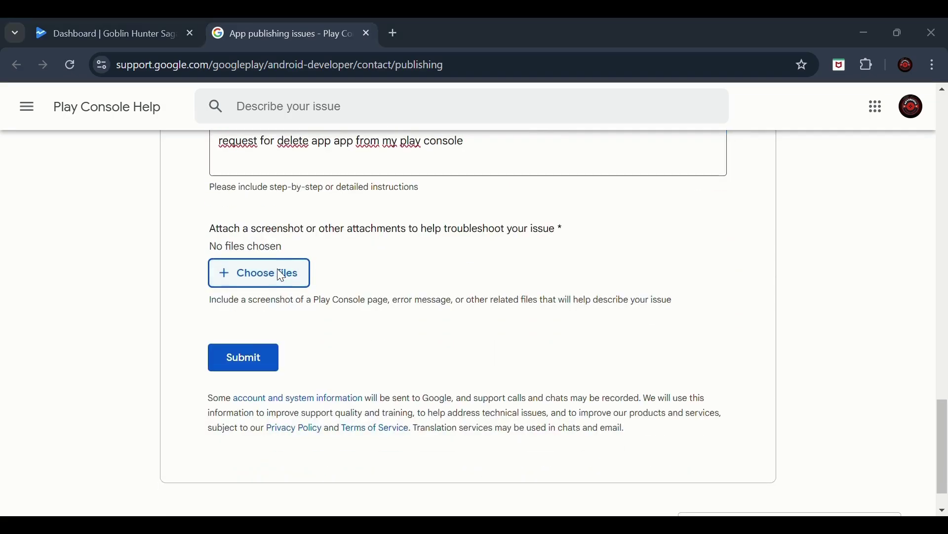
key(Escape)
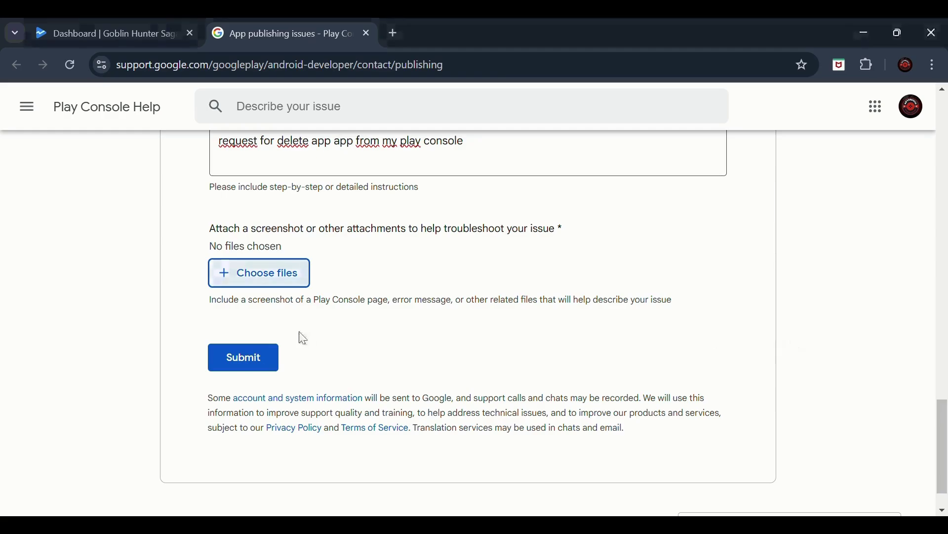
drag(435, 230, 561, 235)
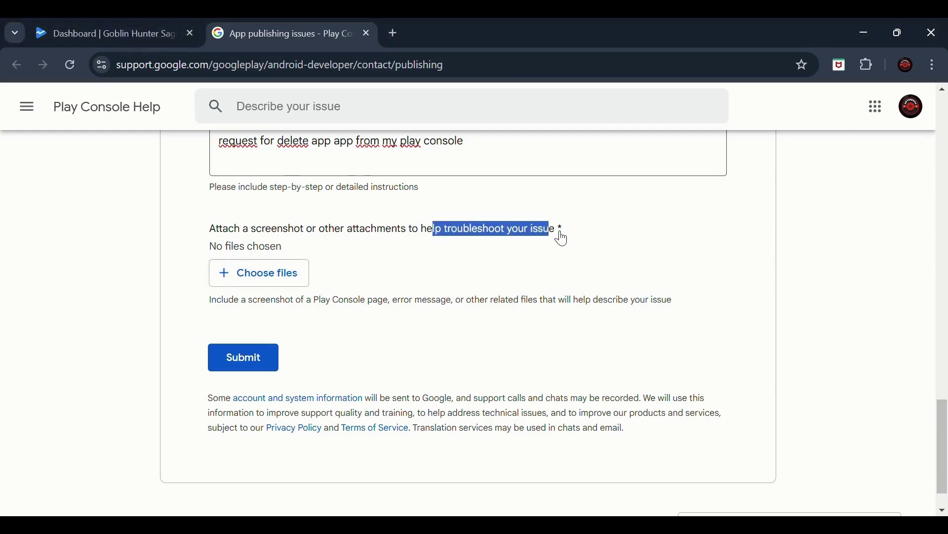
click(387, 240)
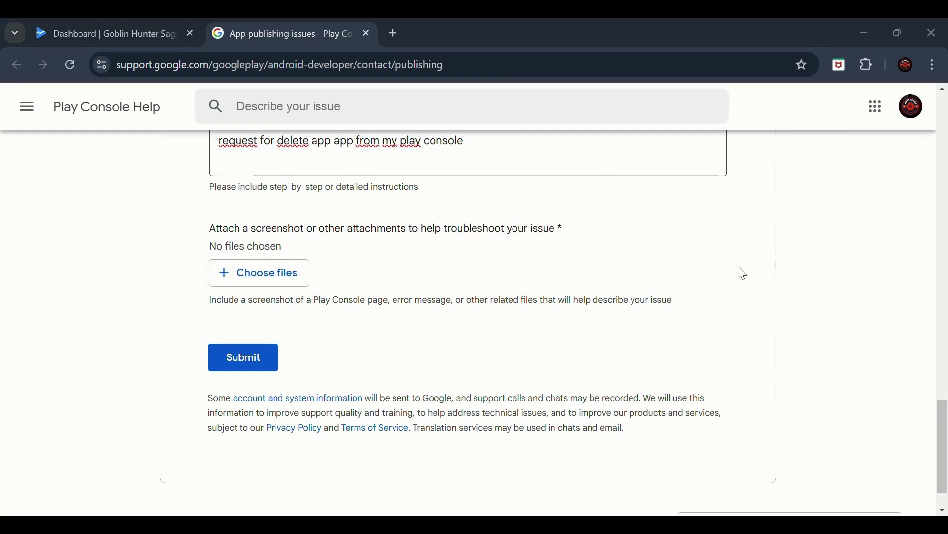
key(Escape)
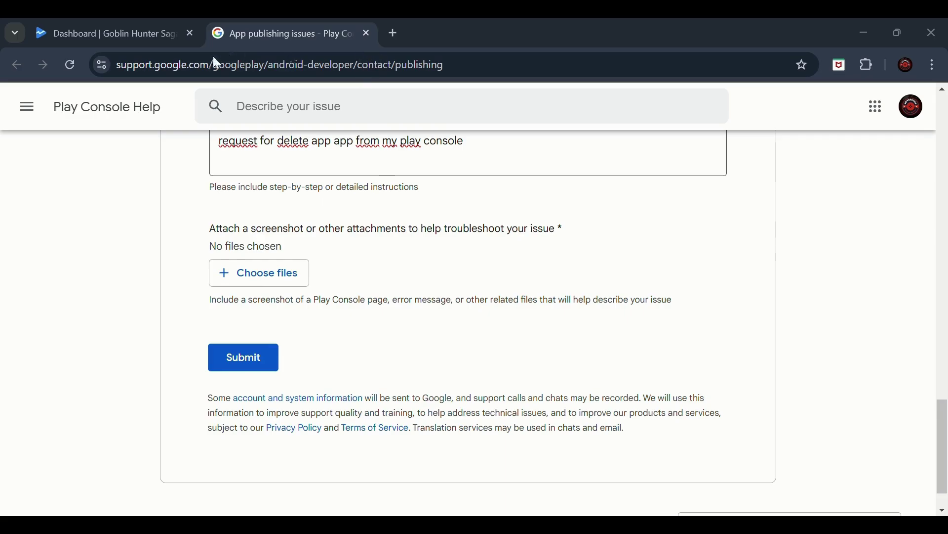
Step: Return to the Play Console app list and filter it to Unpublished apps to capture Goblin Hunter Saga for the attachment
click(102, 32)
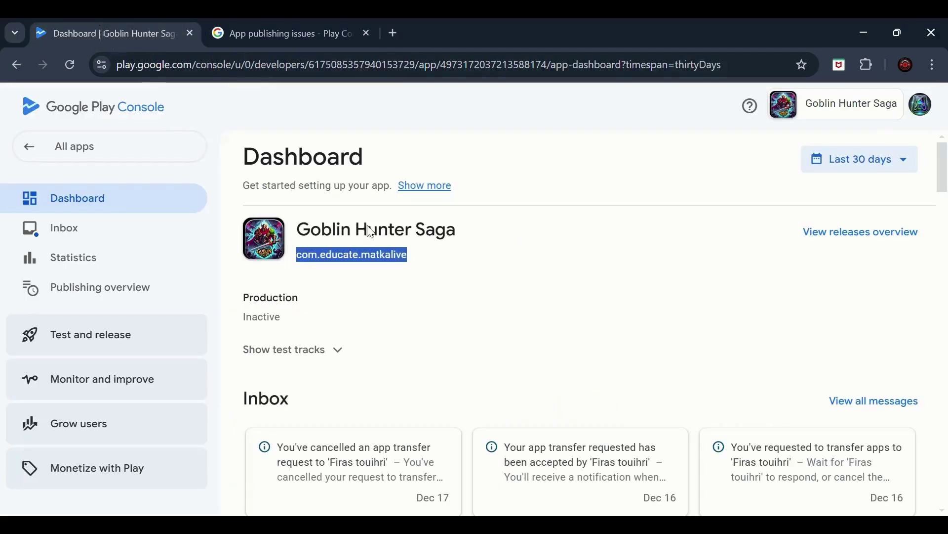
click(156, 156)
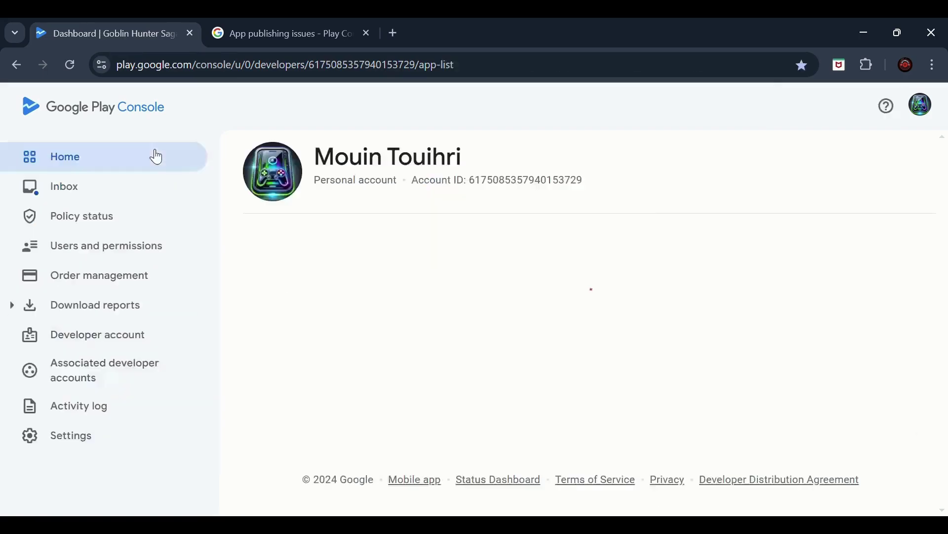
click(320, 406)
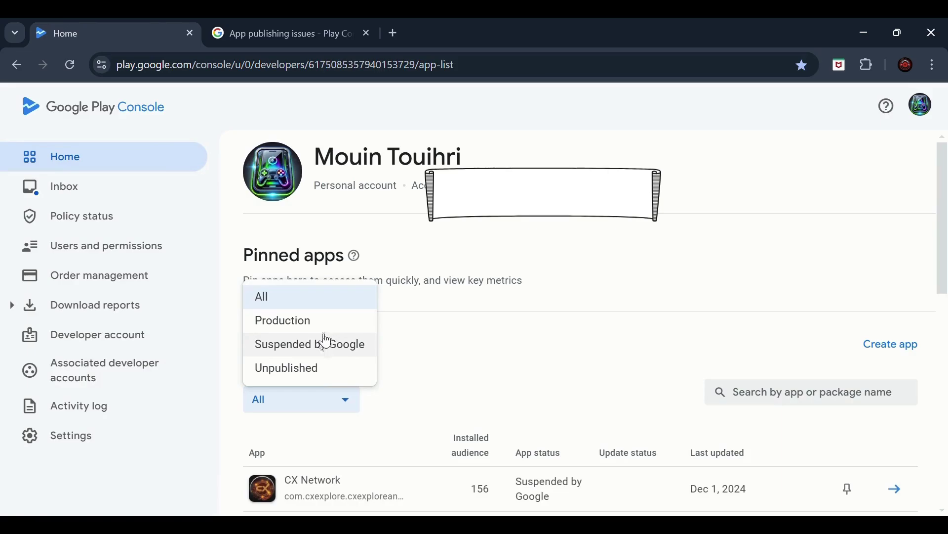
click(307, 376)
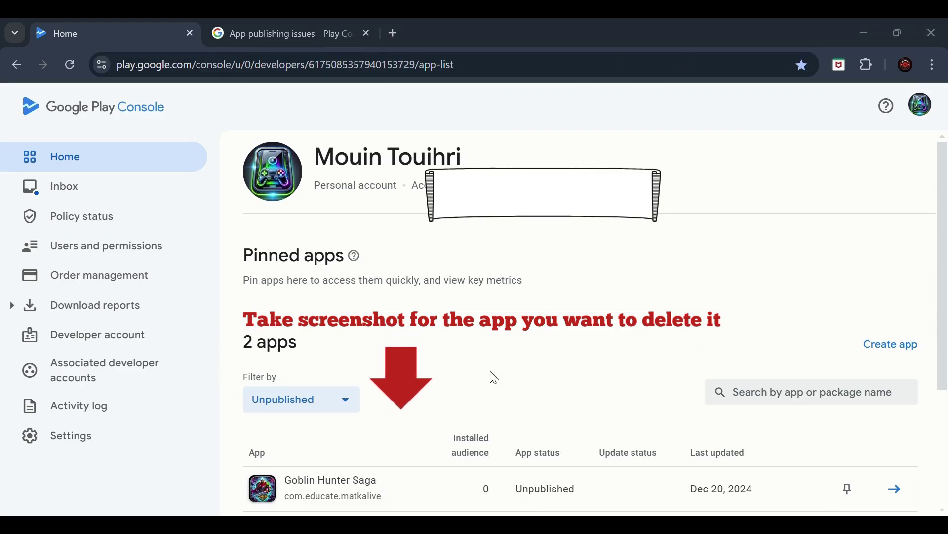
Step: Attach the screenshot aaaaaaaaaaaa.png to the App publishing issues form and submit the request
click(292, 27)
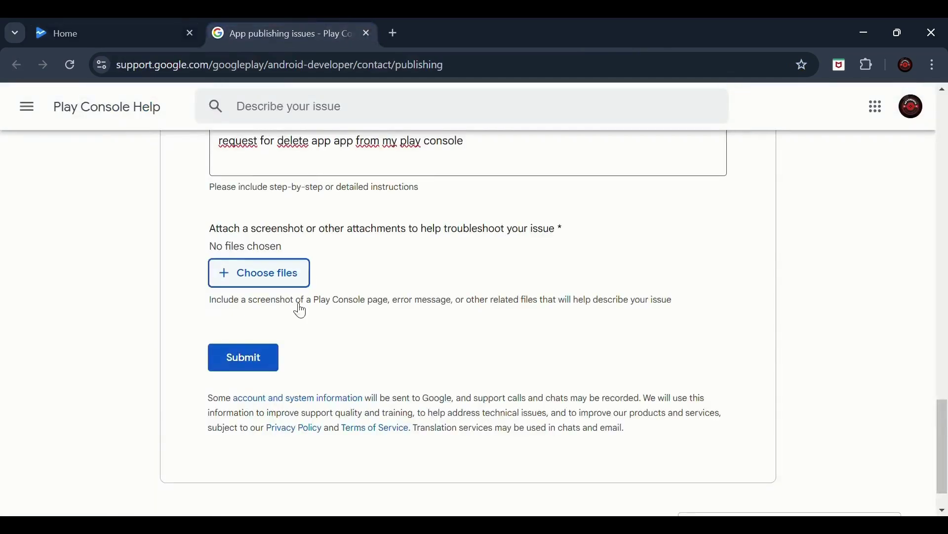
click(277, 272)
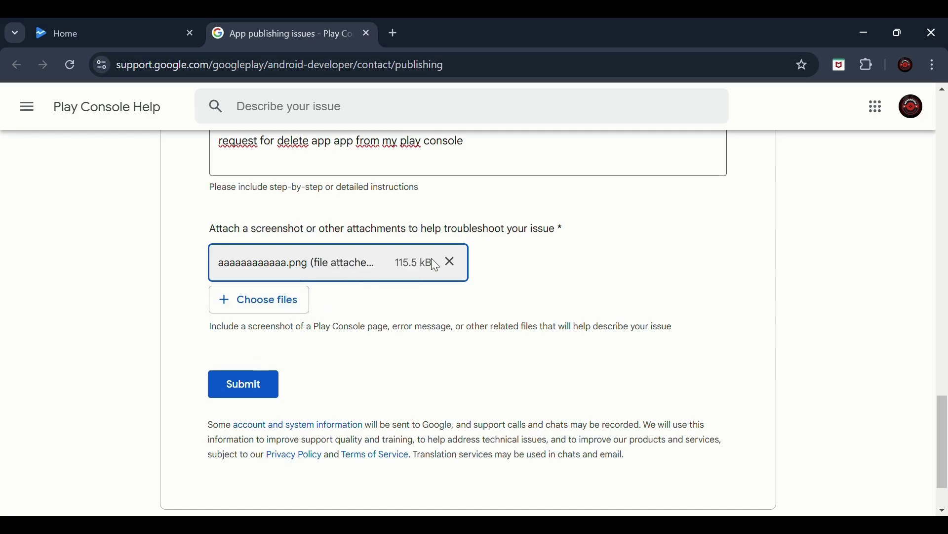
click(250, 393)
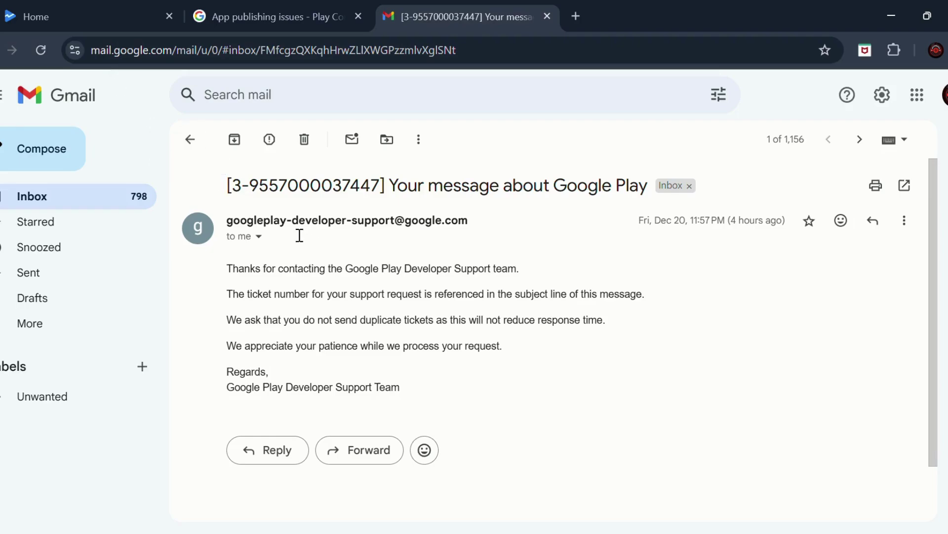
Step: Read the Google Play Developer Support acknowledgement email in Gmail
double_click(218, 168)
drag(217, 168, 513, 373)
click(444, 357)
drag(352, 391, 398, 395)
click(509, 387)
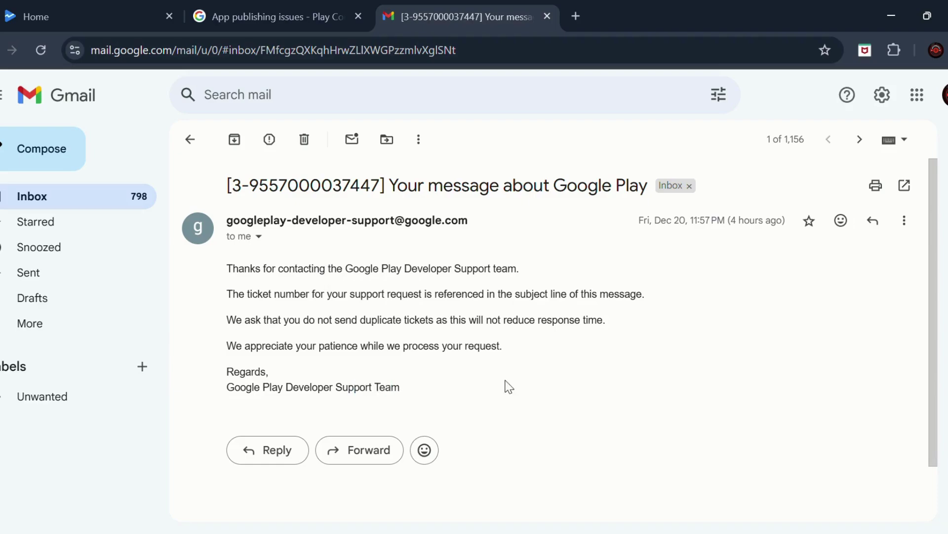